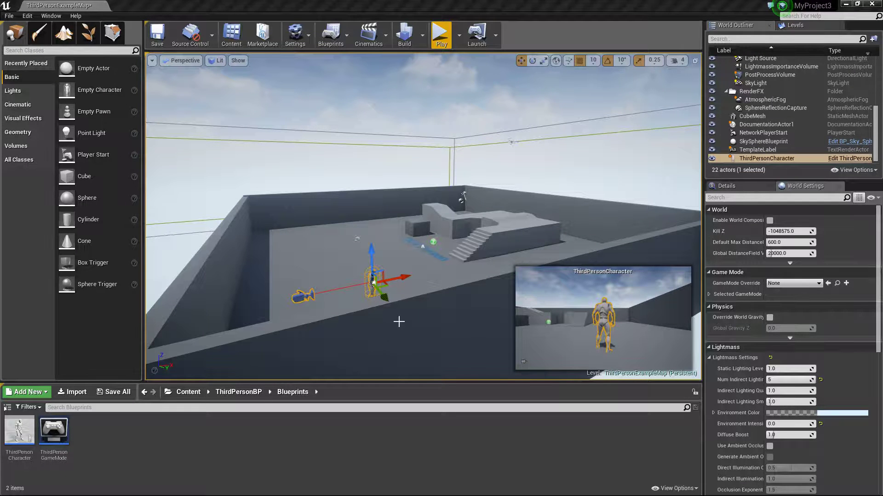
Switch to landscape mode and set the new landscape to be imported from a file
{"action": "left_click", "coordinate": [63, 34]}
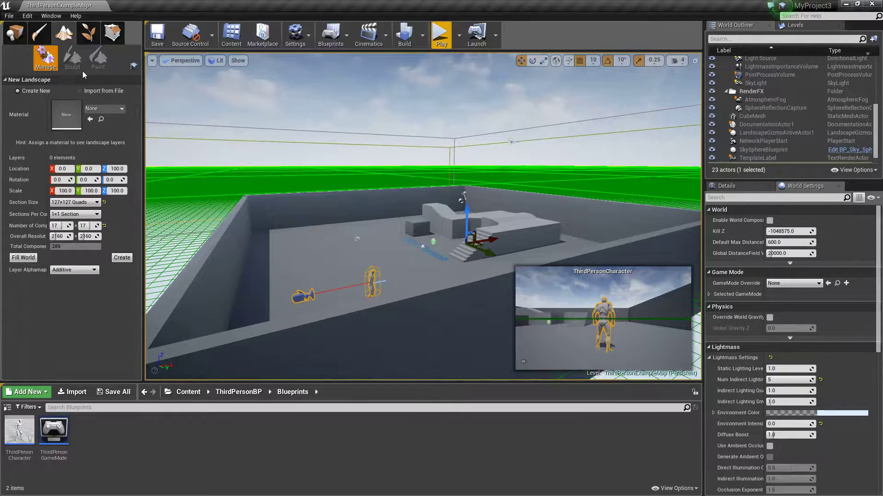
{"action": "right_click_drag", "start_coordinate": [410, 282], "coordinate": [396, 293]}
{"action": "key", "text": "s"}
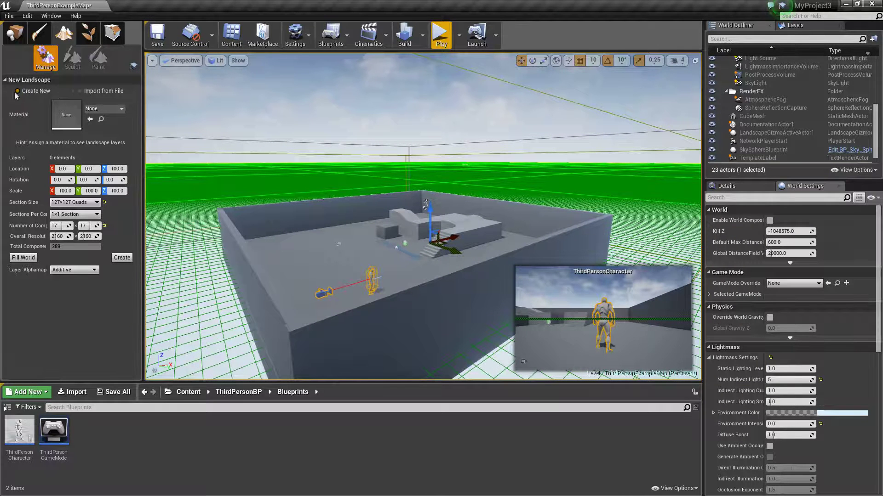
{"action": "left_click", "coordinate": [83, 93]}
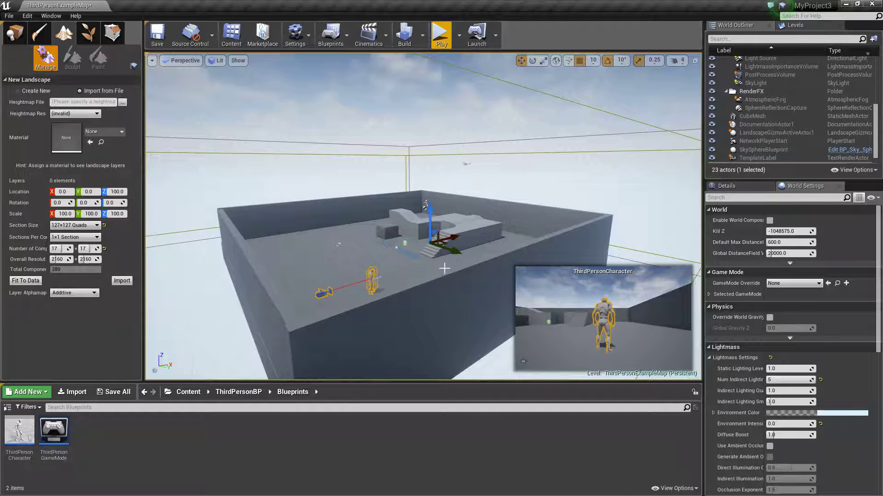
Switch to Photoshop and open the settings for a new document
{"action": "left_click", "coordinate": [845, 4]}
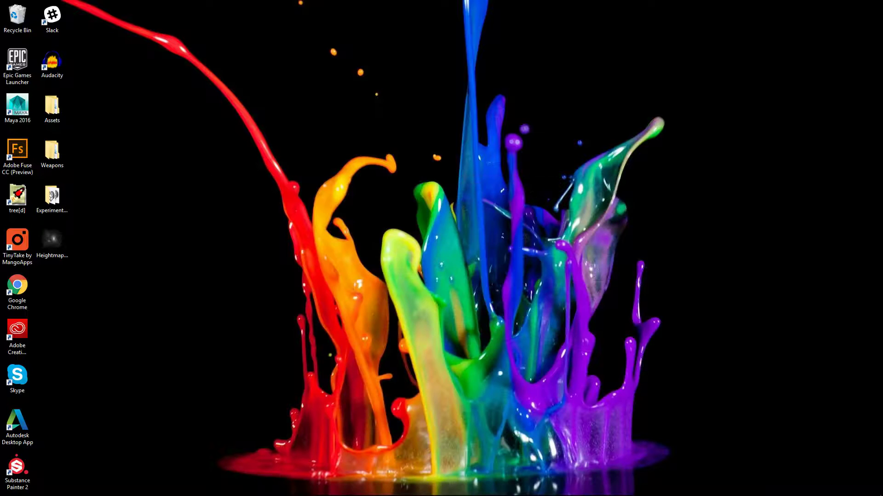
{"action": "left_click", "coordinate": [368, 490]}
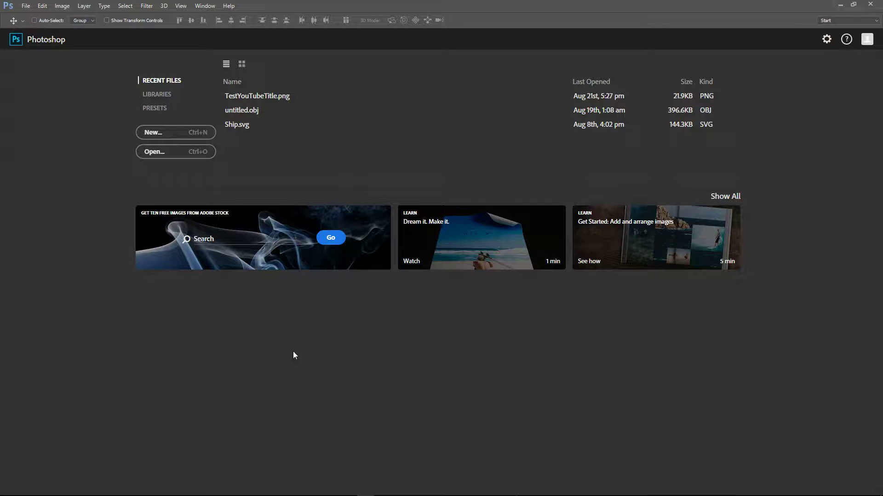
{"action": "left_click", "coordinate": [192, 134]}
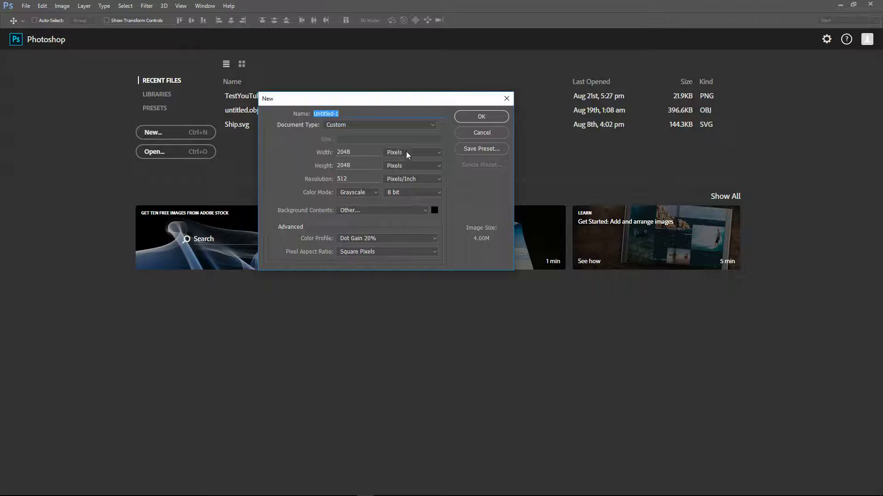
{"action": "left_click_drag", "start_coordinate": [360, 156], "coordinate": [329, 156]}
Check the landscape import settings in Unreal Editor, and return to the new document settings in Photoshop
{"action": "mouse_move", "coordinate": [337, 495]}
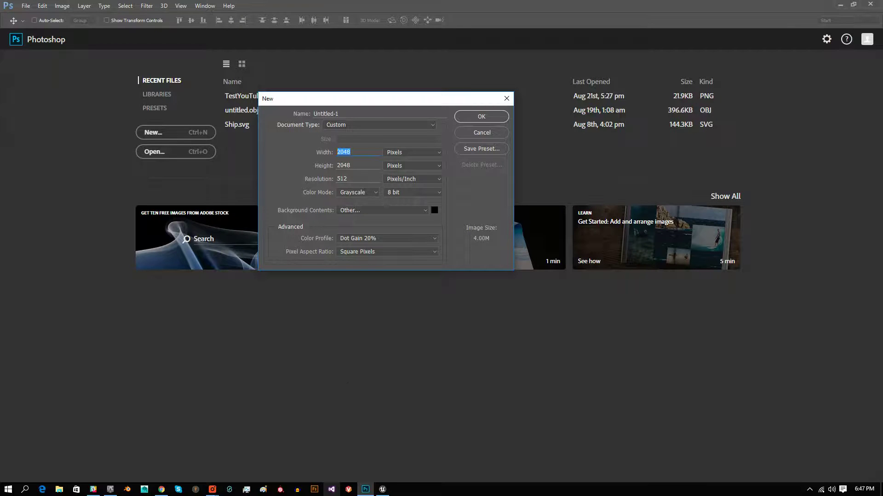
{"action": "left_click", "coordinate": [384, 489]}
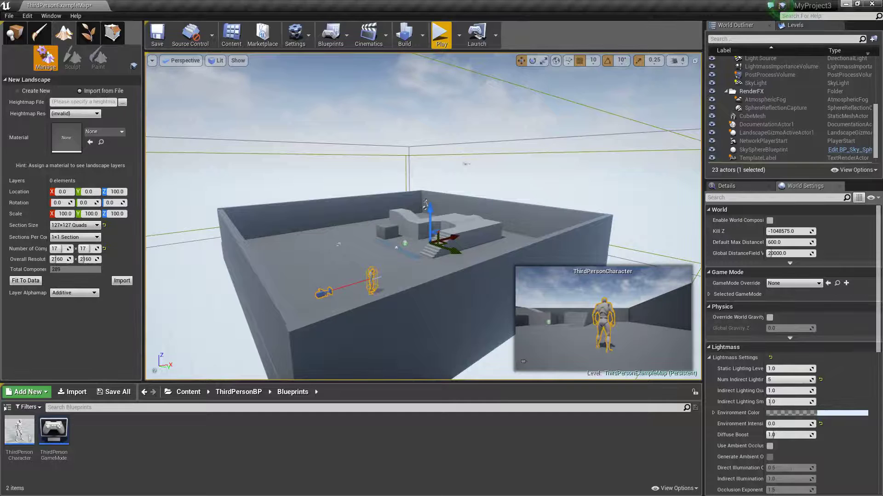
{"action": "left_click", "coordinate": [848, 6]}
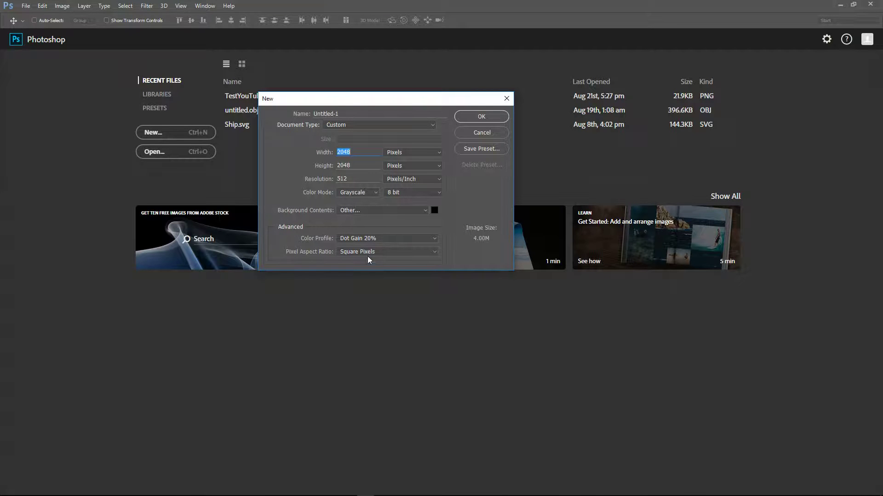
Create a 2048 x 2048 pixel, 8-bit grayscale document at 512 pixels/inch with a black (000000) background
{"action": "left_click", "coordinate": [354, 210]}
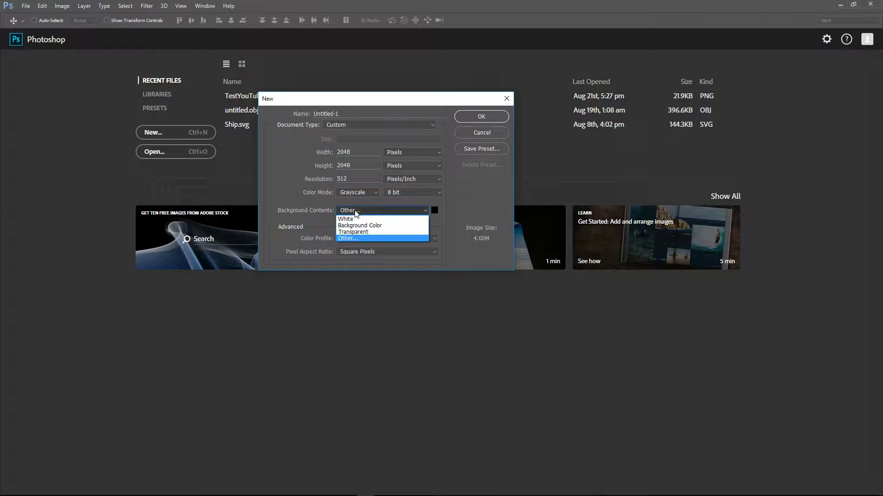
{"action": "left_click", "coordinate": [359, 239]}
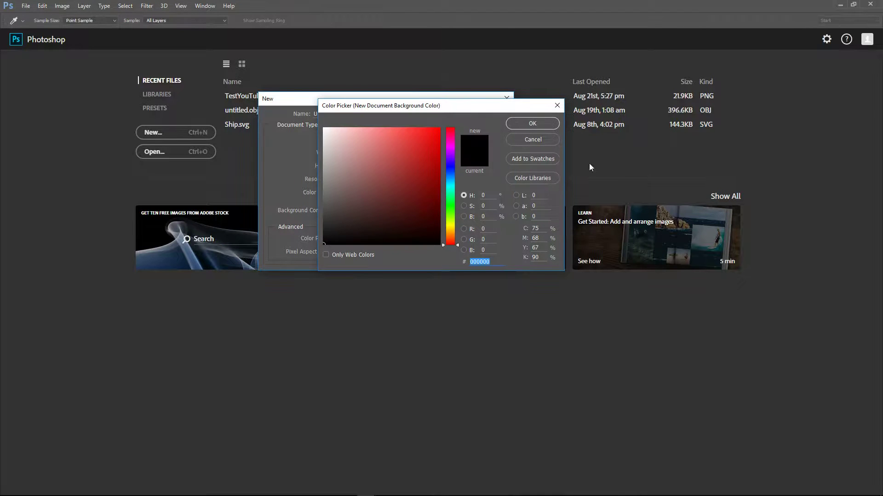
{"action": "left_click", "coordinate": [514, 123]}
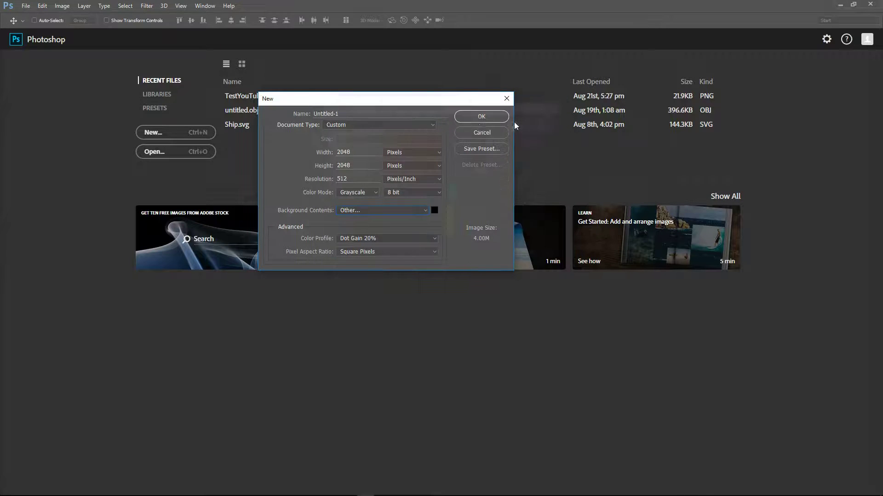
{"action": "left_click", "coordinate": [483, 117]}
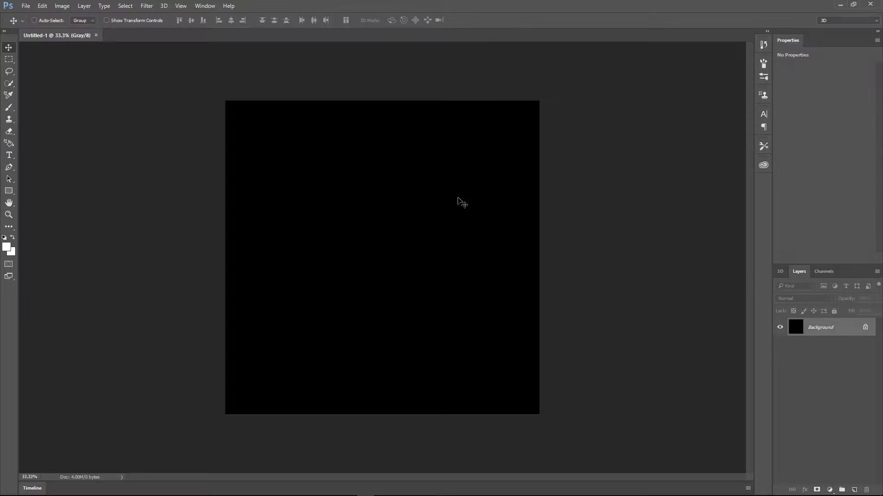
Select the Brush tool and open the foreground color for editing
{"action": "scroll", "coordinate": [389, 241], "scroll_direction": "up", "scroll_amount": 2, "text": "alt"}
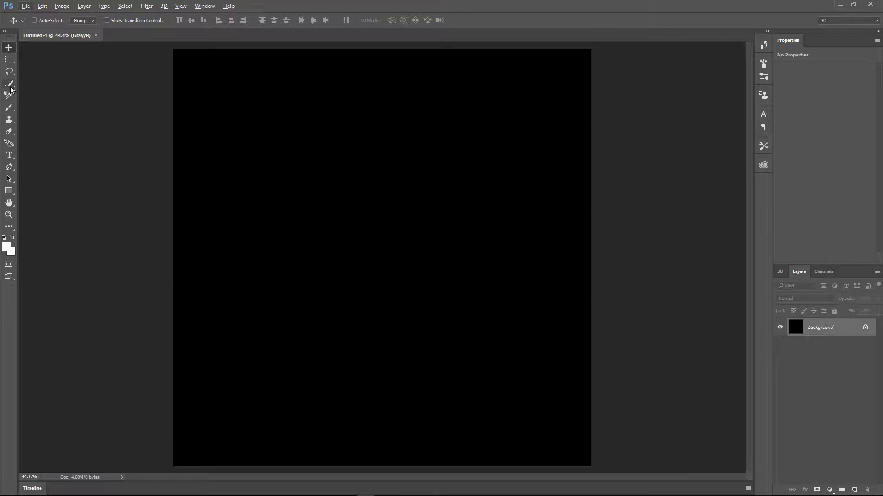
{"action": "left_click", "coordinate": [9, 108]}
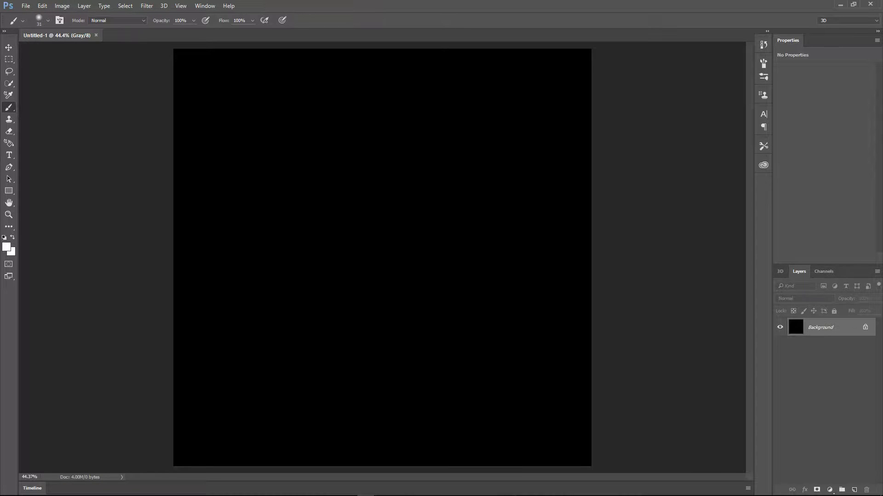
{"action": "left_click", "coordinate": [8, 249]}
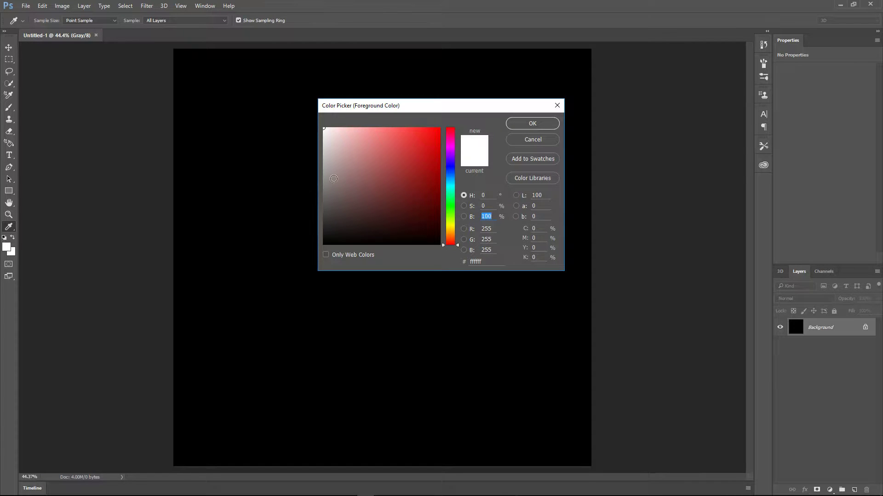
{"action": "key", "text": "ctrl+r"}
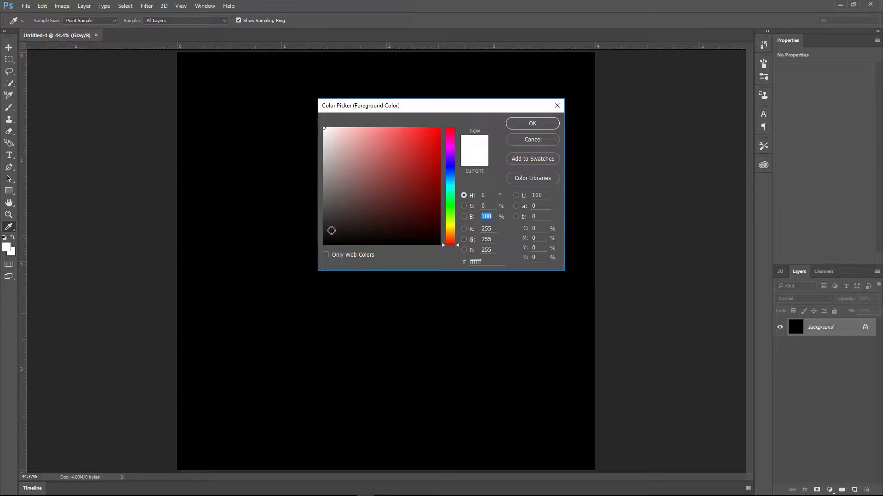
{"action": "key", "text": "super"}
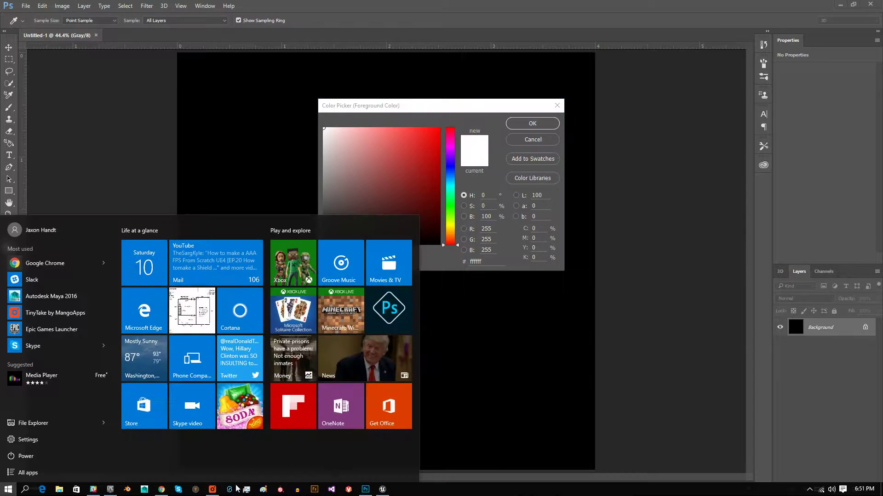
{"action": "left_click", "coordinate": [212, 489]}
{"action": "left_click", "coordinate": [224, 7]}
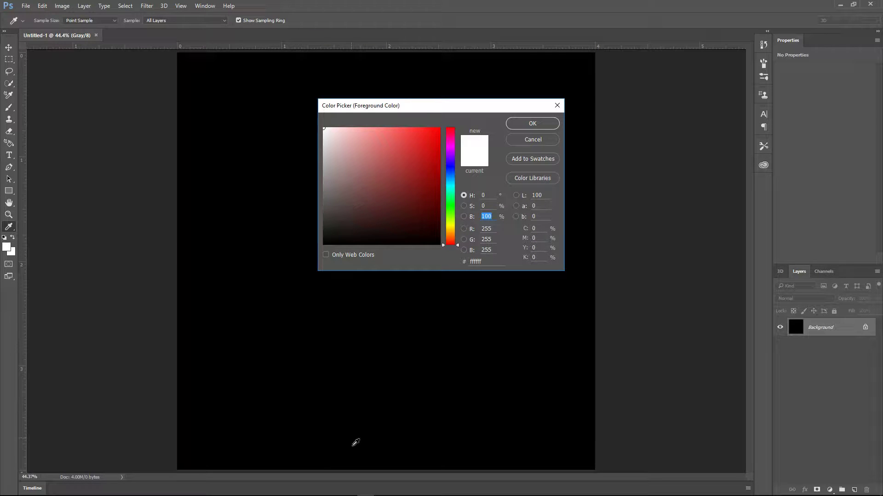
Set the foreground color to dark gray 1b1b1b and paint most of the canvas with a soft 401 px brush, leaving black edges
{"action": "mouse_move", "coordinate": [329, 202]}
{"action": "left_mouse_down"}
{"action": "mouse_move", "coordinate": [326, 248]}
{"action": "mouse_move", "coordinate": [331, 237]}
{"action": "left_mouse_up"}
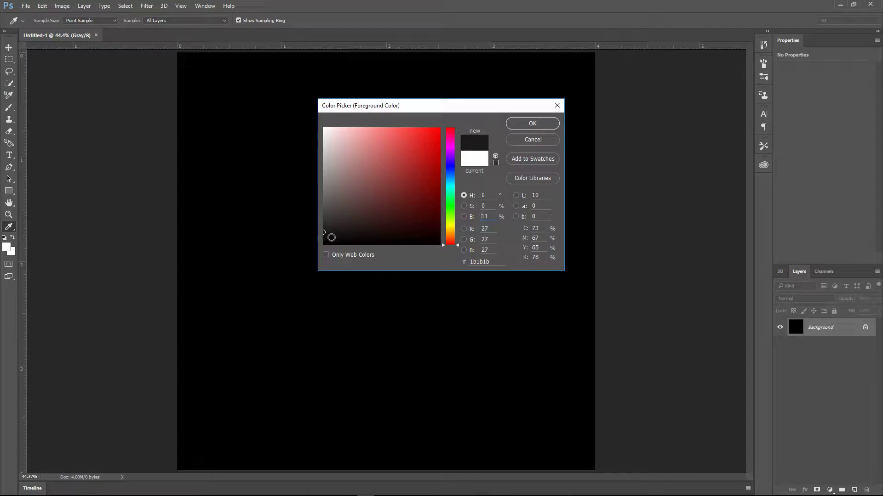
{"action": "left_click", "coordinate": [532, 123]}
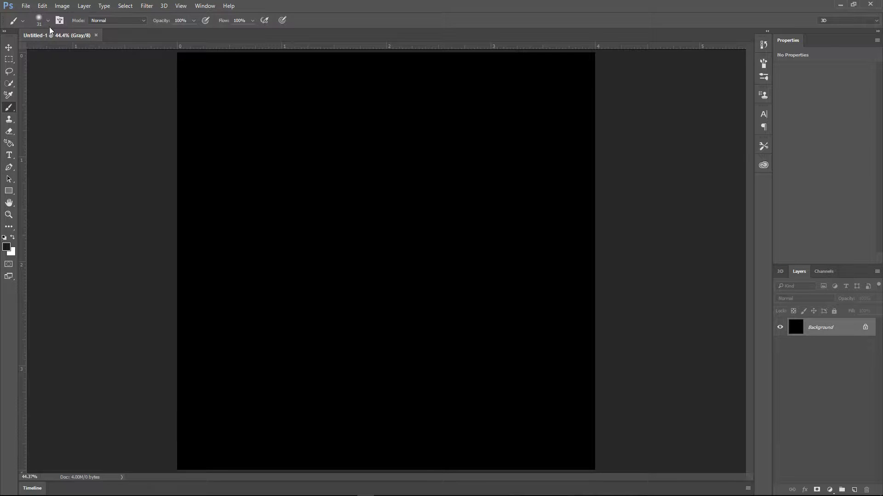
{"action": "left_click", "coordinate": [48, 20]}
{"action": "left_click_drag", "start_coordinate": [69, 53], "coordinate": [105, 55]}
{"action": "mouse_move", "coordinate": [420, 212]}
{"action": "left_mouse_down"}
{"action": "mouse_move", "coordinate": [361, 231]}
{"action": "mouse_move", "coordinate": [385, 191]}
{"action": "mouse_move", "coordinate": [338, 146]}
{"action": "mouse_move", "coordinate": [426, 404]}
{"action": "mouse_move", "coordinate": [536, 361]}
{"action": "mouse_move", "coordinate": [368, 368]}
{"action": "mouse_move", "coordinate": [400, 388]}
{"action": "mouse_move", "coordinate": [512, 394]}
{"action": "mouse_move", "coordinate": [571, 158]}
{"action": "mouse_move", "coordinate": [453, 160]}
{"action": "mouse_move", "coordinate": [313, 258]}
{"action": "mouse_move", "coordinate": [365, 445]}
{"action": "mouse_move", "coordinate": [541, 305]}
{"action": "mouse_move", "coordinate": [464, 289]}
{"action": "mouse_move", "coordinate": [381, 219]}
{"action": "left_mouse_up"}
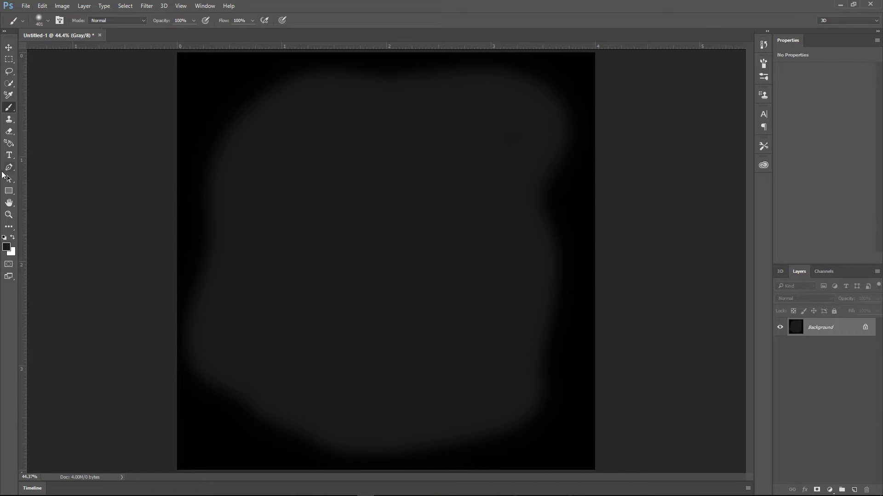
Set the foreground color to mid gray 676767 and paint a smaller irregular patch inside the dark gray area
{"action": "left_click", "coordinate": [6, 248]}
{"action": "left_click_drag", "start_coordinate": [331, 219], "coordinate": [326, 207]}
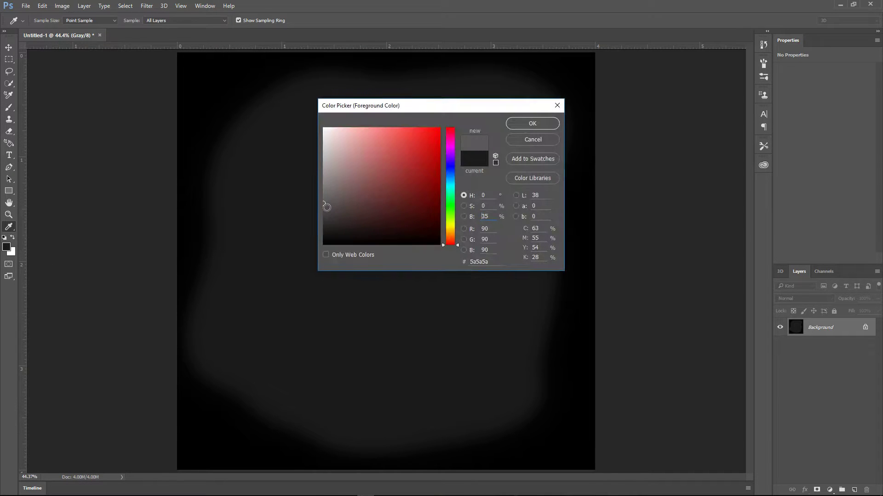
{"action": "left_click", "coordinate": [532, 124]}
{"action": "key", "text": "b"}
{"action": "mouse_move", "coordinate": [457, 147]}
{"action": "left_mouse_down"}
{"action": "mouse_move", "coordinate": [368, 223]}
{"action": "mouse_move", "coordinate": [400, 282]}
{"action": "mouse_move", "coordinate": [394, 400]}
{"action": "mouse_move", "coordinate": [492, 319]}
{"action": "mouse_move", "coordinate": [481, 290]}
{"action": "mouse_move", "coordinate": [456, 277]}
{"action": "left_mouse_up"}
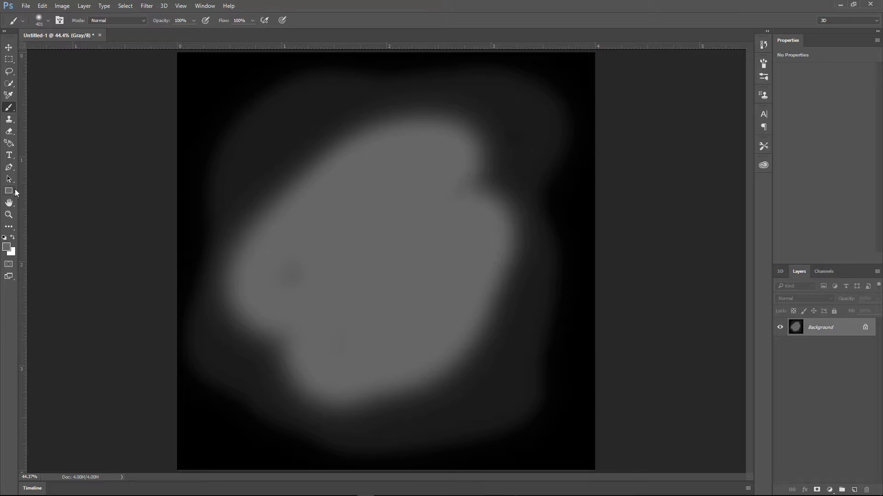
Set the foreground color to light gray bebebe and paint a smaller patch in the middle of the mid gray area
{"action": "left_click", "coordinate": [7, 247]}
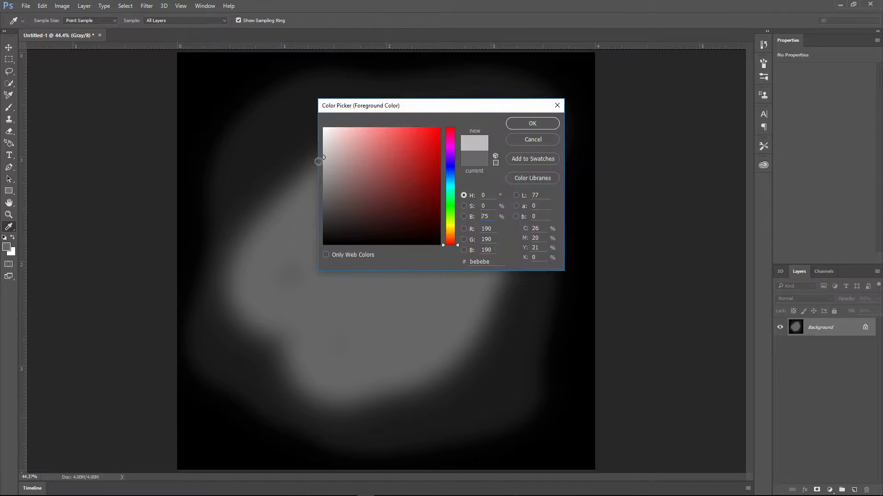
{"action": "left_click", "coordinate": [532, 123]}
{"action": "key", "text": "b"}
{"action": "mouse_move", "coordinate": [391, 216]}
{"action": "left_mouse_down"}
{"action": "mouse_move", "coordinate": [355, 276]}
{"action": "mouse_move", "coordinate": [404, 316]}
{"action": "mouse_move", "coordinate": [414, 278]}
{"action": "left_mouse_up"}
Set the foreground color to white ffffff and the brush size to 75 px, and paint a small central peak
{"action": "left_click", "coordinate": [8, 248]}
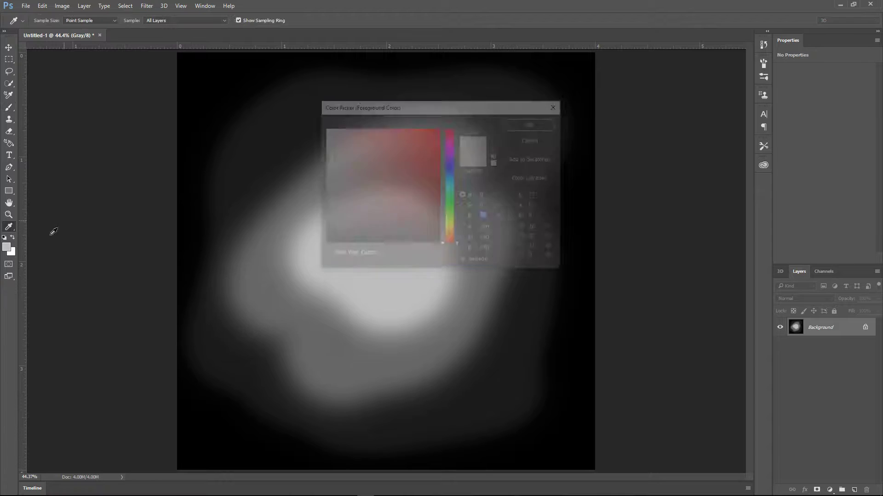
{"action": "left_click", "coordinate": [324, 126]}
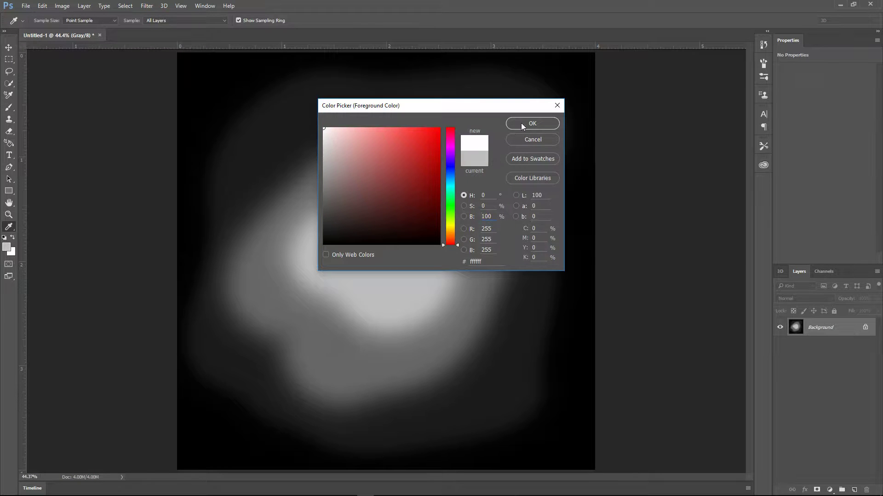
{"action": "left_click", "coordinate": [532, 124]}
{"action": "left_click", "coordinate": [48, 21]}
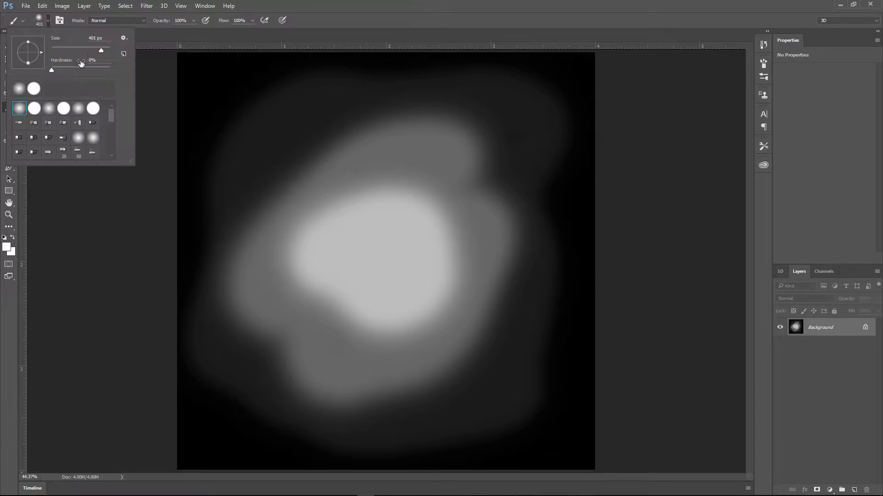
{"action": "mouse_move", "coordinate": [382, 260]}
{"action": "left_mouse_down"}
{"action": "mouse_move", "coordinate": [384, 250]}
{"action": "mouse_move", "coordinate": [395, 267]}
{"action": "left_mouse_up"}
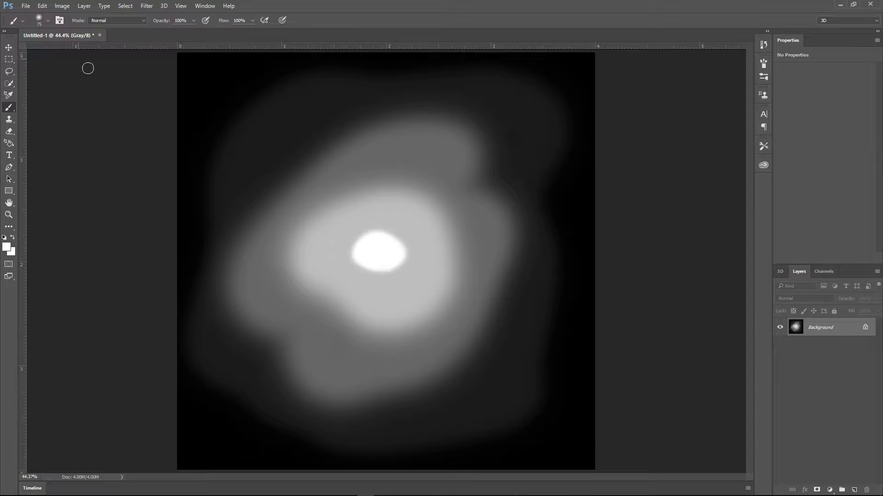
Export the heightmap at 2048 x 2048 px in PNG format to the Desktop under the name TestHeightMap
{"action": "left_click", "coordinate": [26, 7]}
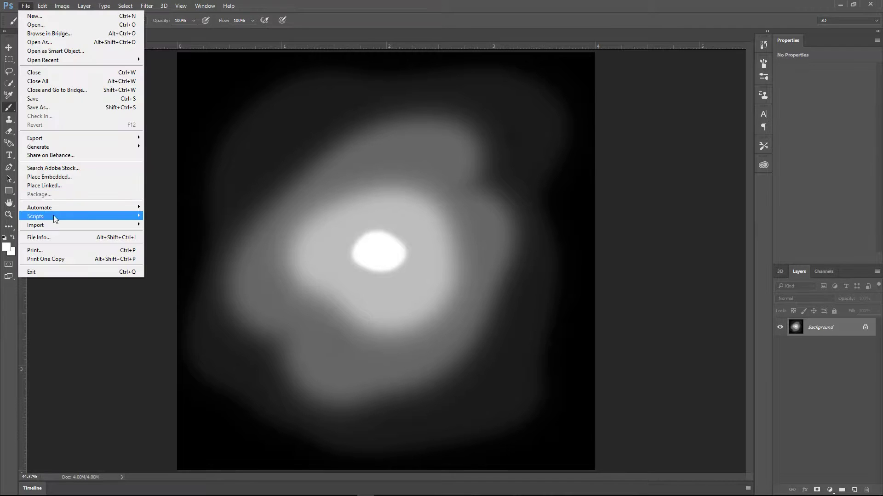
{"action": "mouse_move", "coordinate": [56, 138]}
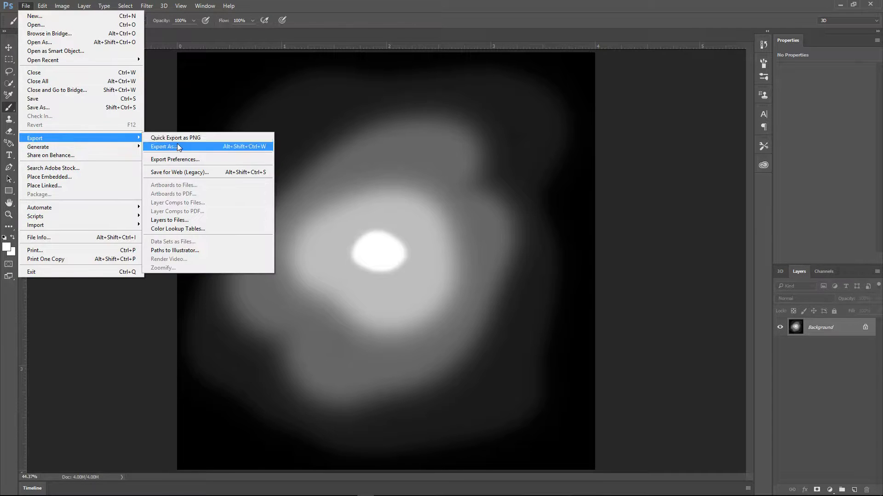
{"action": "left_click", "coordinate": [181, 148]}
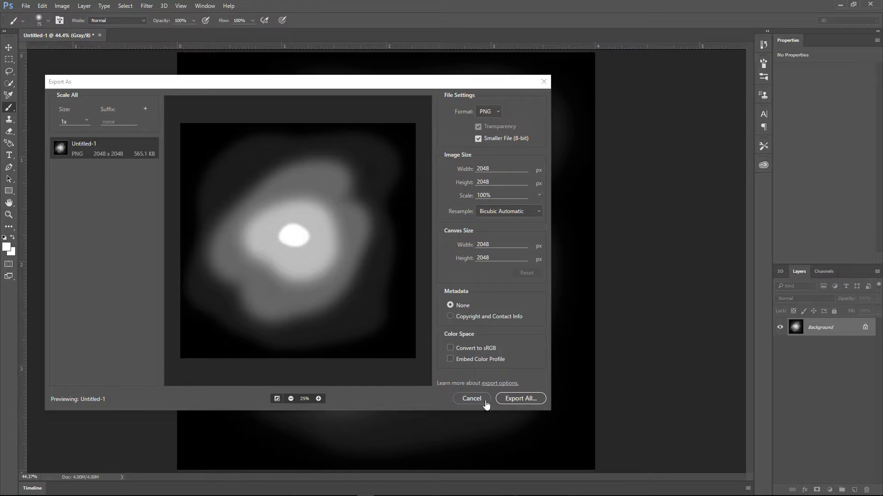
{"action": "left_click", "coordinate": [515, 399]}
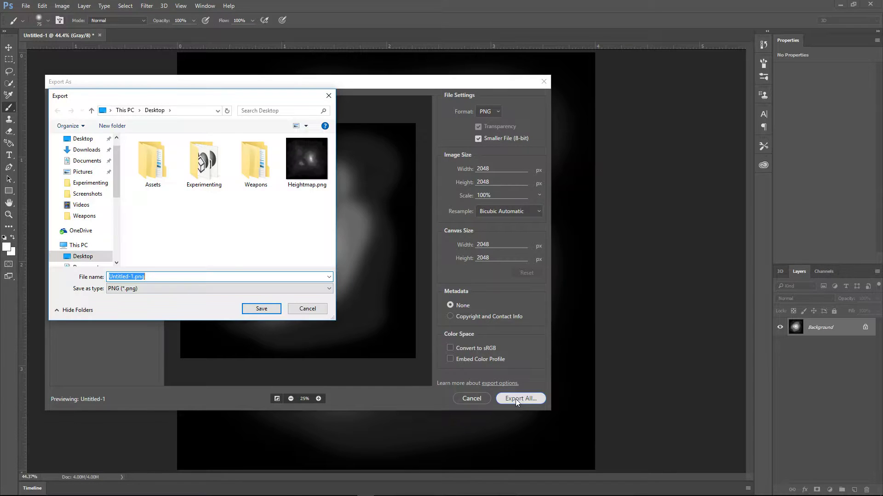
{"action": "left_click", "coordinate": [315, 164]}
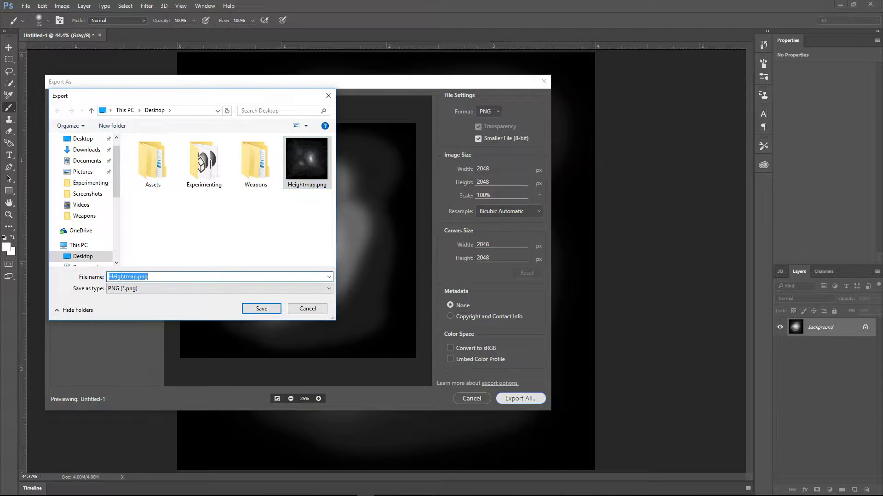
{"action": "type", "text": "Test"}
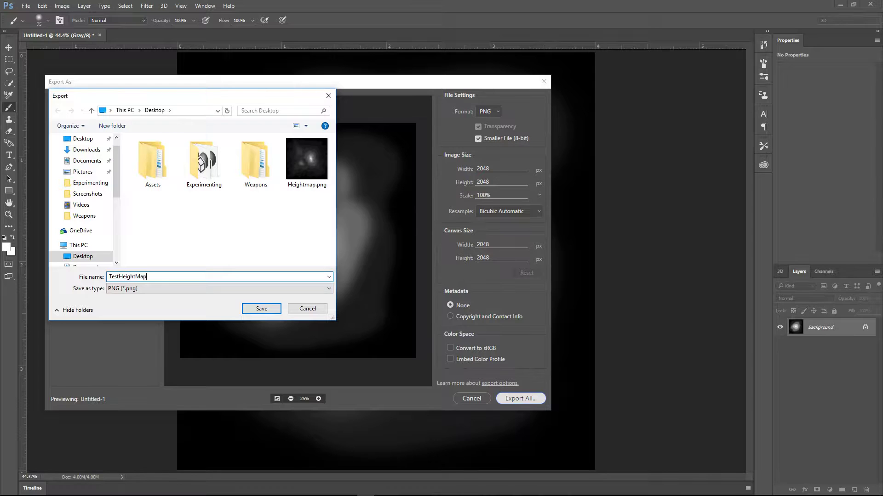
{"action": "key", "text": "Return"}
Switch to Unreal Editor and load TestHeightMap.png from the Desktop as the new landscape's heightmap file
{"action": "left_click", "coordinate": [841, 4]}
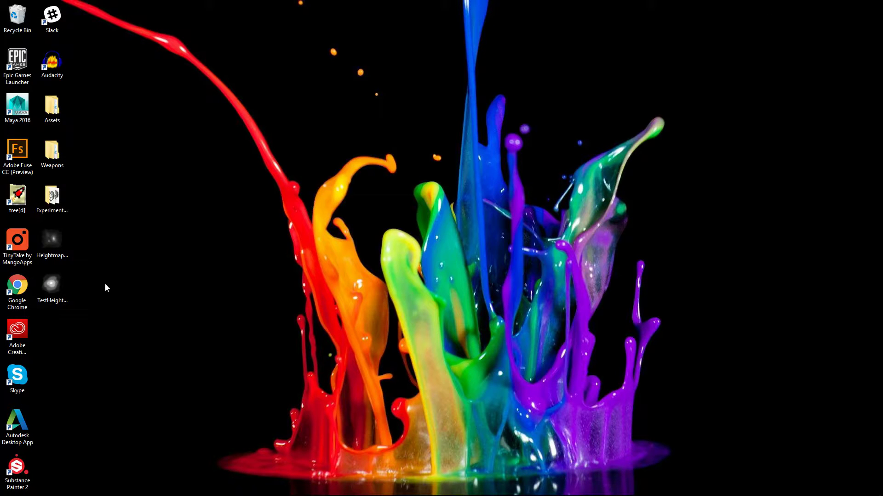
{"action": "mouse_move", "coordinate": [497, 493]}
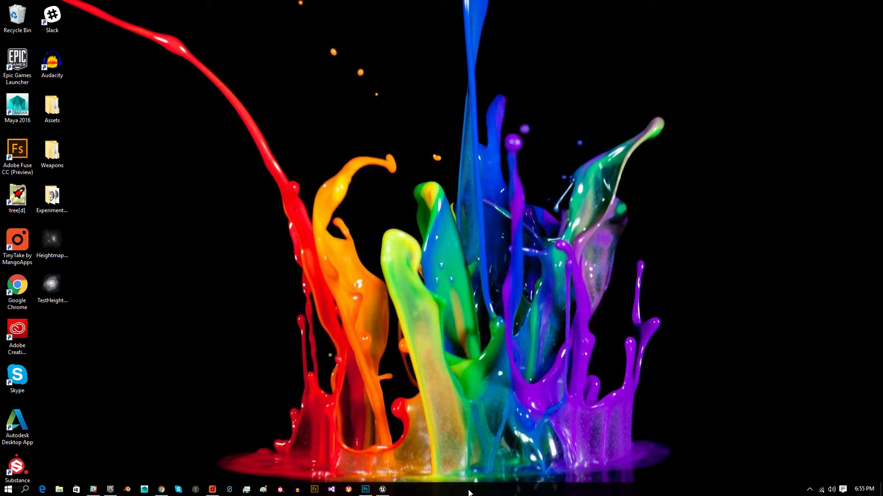
{"action": "left_click", "coordinate": [382, 490]}
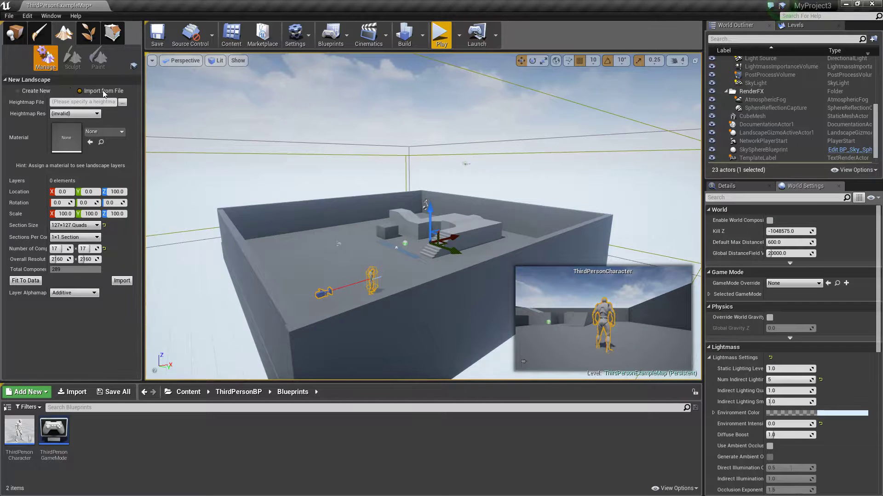
{"action": "left_click", "coordinate": [123, 102]}
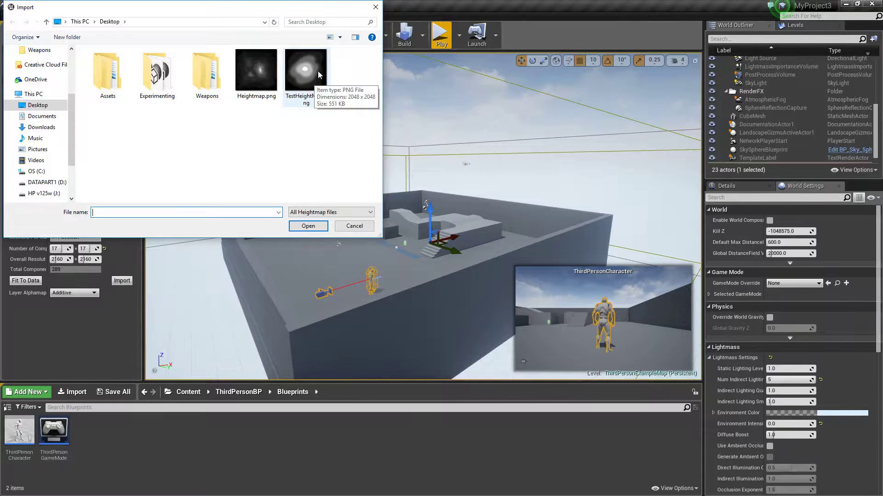
{"action": "left_click", "coordinate": [311, 79]}
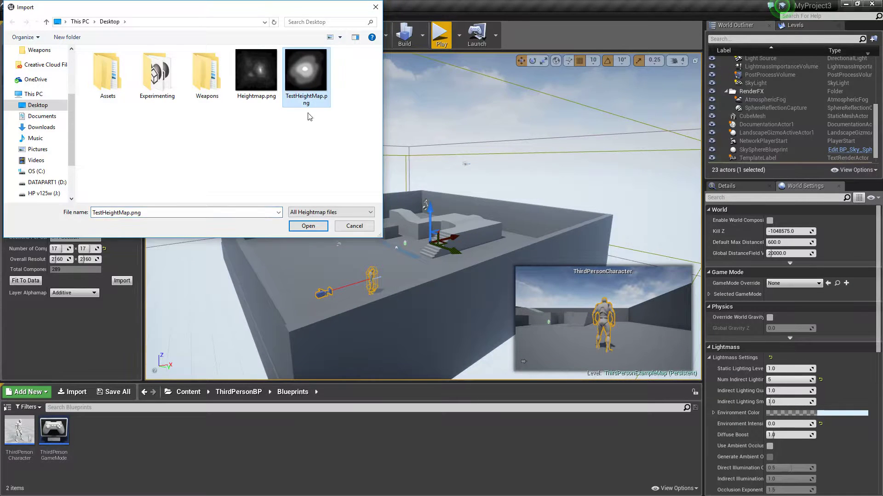
{"action": "left_click", "coordinate": [308, 226]}
{"action": "left_click", "coordinate": [543, 277]}
Set the viewport camera speed to 8 and import the heightmap as a new landscape with 127×127 quad sections
{"action": "right_click_drag", "start_coordinate": [322, 184], "coordinate": [710, 115]}
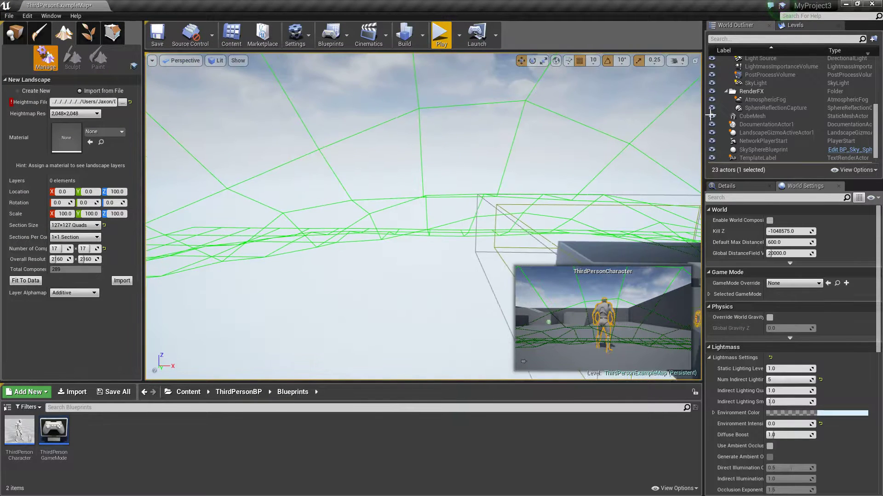
{"action": "left_click", "coordinate": [677, 60]}
{"action": "key", "text": "s"}
{"action": "right_click_drag", "start_coordinate": [598, 138], "coordinate": [694, 179]}
{"action": "key", "text": "a"}
{"action": "right_click_drag", "start_coordinate": [423, 216], "coordinate": [652, 216]}
{"action": "right_click_drag", "start_coordinate": [321, 207], "coordinate": [511, 211]}
{"action": "key", "text": "d"}
{"action": "right_click_drag", "start_coordinate": [423, 216], "coordinate": [373, 228]}
{"action": "key", "text": "a"}
{"action": "key", "text": "d"}
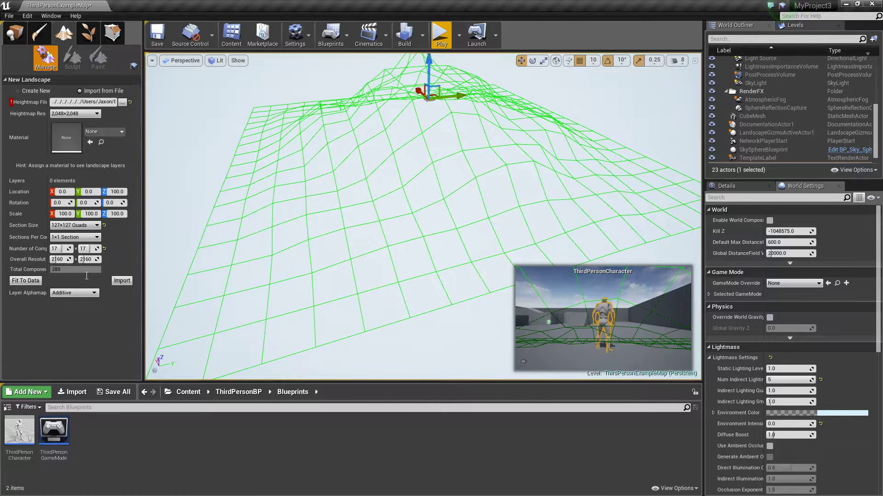
{"action": "left_click", "coordinate": [119, 282]}
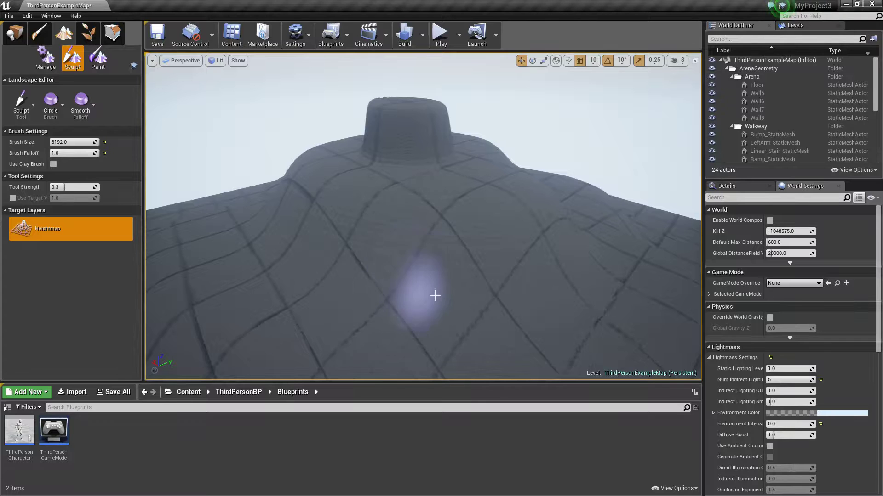
Inspect the imported landscape and even out the rough surface of the hillside with the Smooth tool
{"action": "mouse_move", "coordinate": [483, 268]}
{"action": "right_mouse_down"}
{"action": "mouse_move", "coordinate": [450, 294]}
{"action": "mouse_move", "coordinate": [469, 271]}
{"action": "mouse_move", "coordinate": [455, 262]}
{"action": "mouse_move", "coordinate": [469, 271]}
{"action": "mouse_move", "coordinate": [472, 253]}
{"action": "mouse_move", "coordinate": [465, 234]}
{"action": "mouse_move", "coordinate": [437, 236]}
{"action": "mouse_move", "coordinate": [448, 229]}
{"action": "right_mouse_up"}
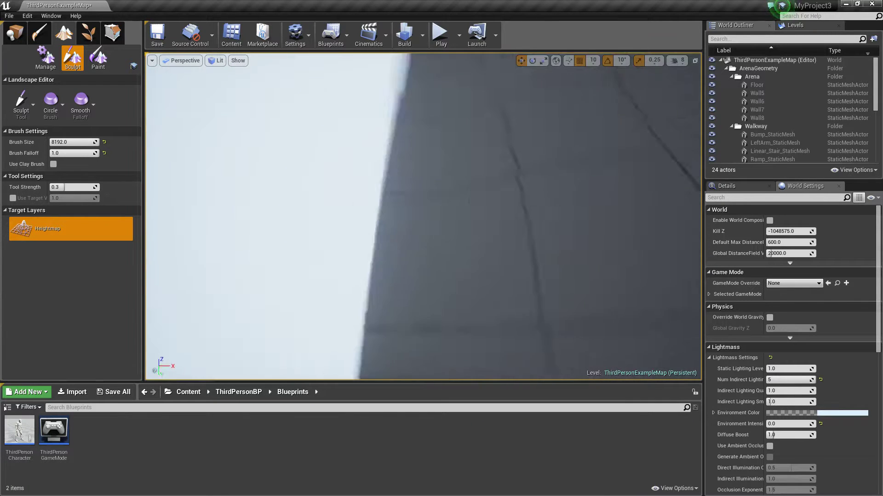
{"action": "right_click_drag", "start_coordinate": [449, 229], "coordinate": [447, 228]}
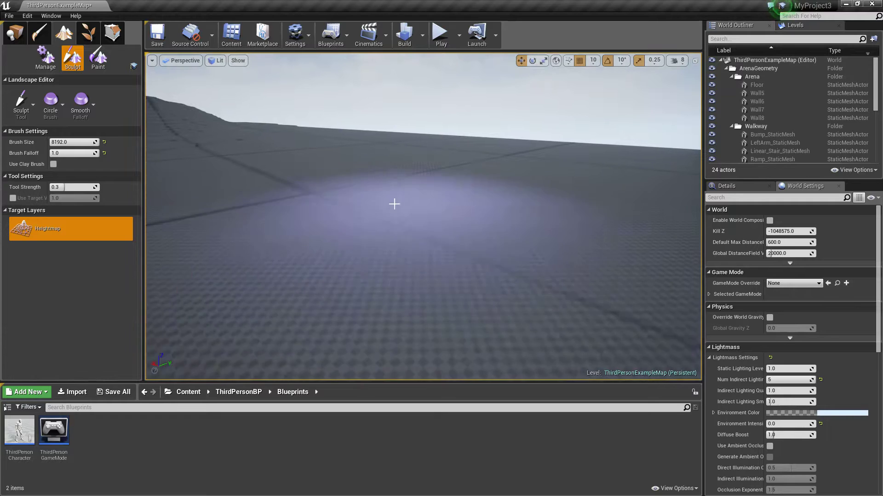
{"action": "mouse_move", "coordinate": [448, 229]}
{"action": "right_mouse_down"}
{"action": "mouse_move", "coordinate": [368, 202]}
{"action": "mouse_move", "coordinate": [363, 186]}
{"action": "mouse_move", "coordinate": [440, 221]}
{"action": "mouse_move", "coordinate": [450, 246]}
{"action": "right_mouse_up"}
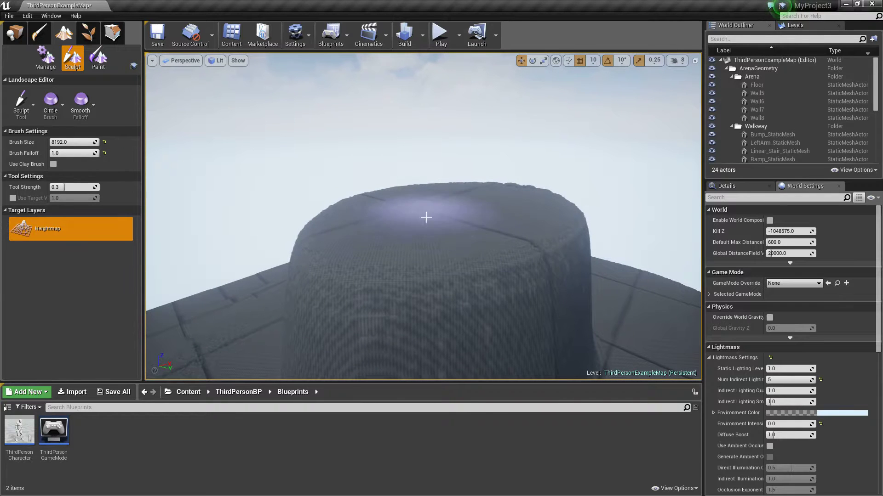
{"action": "mouse_move", "coordinate": [485, 234]}
{"action": "right_mouse_down"}
{"action": "mouse_move", "coordinate": [479, 245]}
{"action": "mouse_move", "coordinate": [554, 230]}
{"action": "mouse_move", "coordinate": [542, 238]}
{"action": "mouse_move", "coordinate": [536, 227]}
{"action": "mouse_move", "coordinate": [462, 224]}
{"action": "right_mouse_up"}
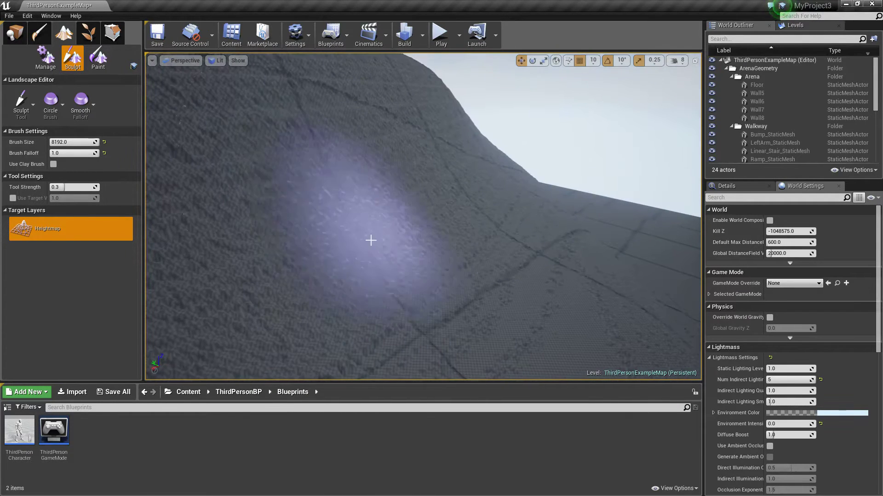
{"action": "left_click", "coordinate": [21, 102]}
{"action": "left_click", "coordinate": [31, 171]}
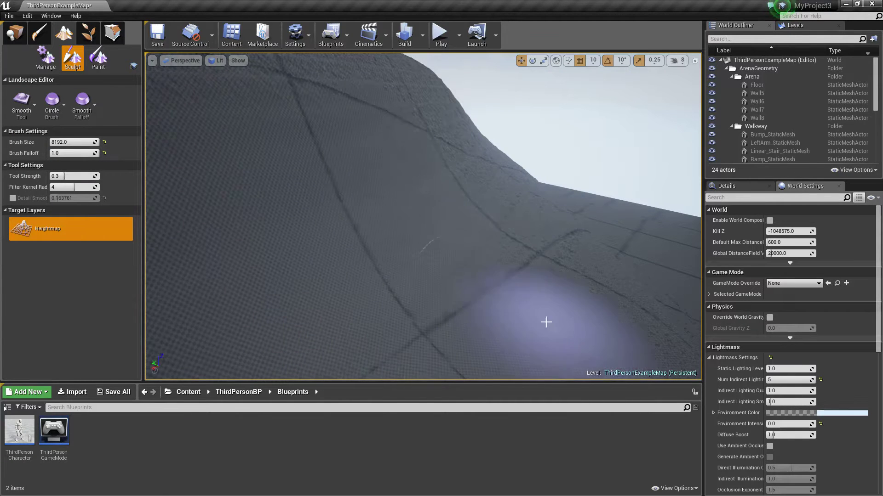
{"action": "right_click_drag", "start_coordinate": [400, 258], "coordinate": [394, 252]}
{"action": "mouse_move", "coordinate": [394, 252]}
{"action": "left_mouse_down"}
{"action": "mouse_move", "coordinate": [327, 230]}
{"action": "mouse_move", "coordinate": [423, 136]}
{"action": "mouse_move", "coordinate": [266, 231]}
{"action": "mouse_move", "coordinate": [573, 297]}
{"action": "mouse_move", "coordinate": [373, 335]}
{"action": "mouse_move", "coordinate": [402, 100]}
{"action": "mouse_move", "coordinate": [244, 309]}
{"action": "mouse_move", "coordinate": [257, 159]}
{"action": "mouse_move", "coordinate": [212, 213]}
{"action": "mouse_move", "coordinate": [262, 244]}
{"action": "mouse_move", "coordinate": [401, 181]}
{"action": "mouse_move", "coordinate": [468, 132]}
{"action": "left_mouse_up"}
{"action": "mouse_move", "coordinate": [465, 235]}
{"action": "right_mouse_down"}
{"action": "mouse_move", "coordinate": [494, 238]}
{"action": "mouse_move", "coordinate": [465, 239]}
{"action": "right_mouse_up"}
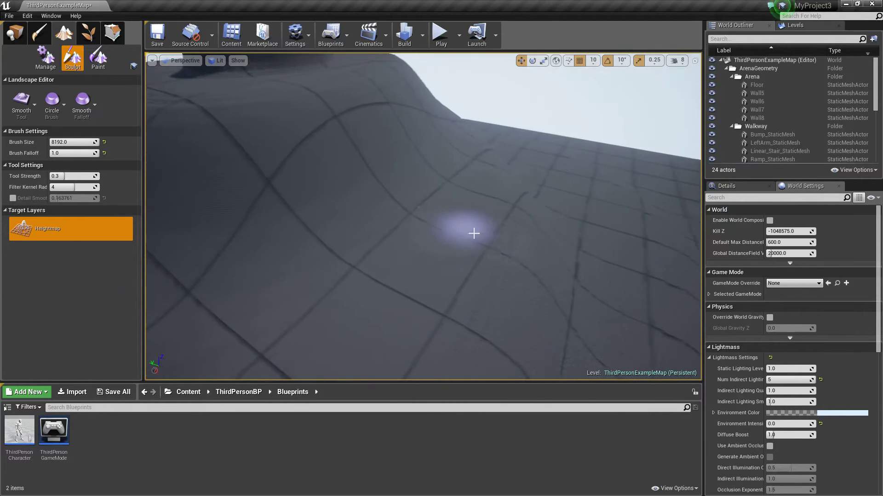
Switch the landscape tool from Smooth to Sculpt for shaping the hillside
{"action": "left_click", "coordinate": [21, 102]}
{"action": "left_click", "coordinate": [22, 133]}
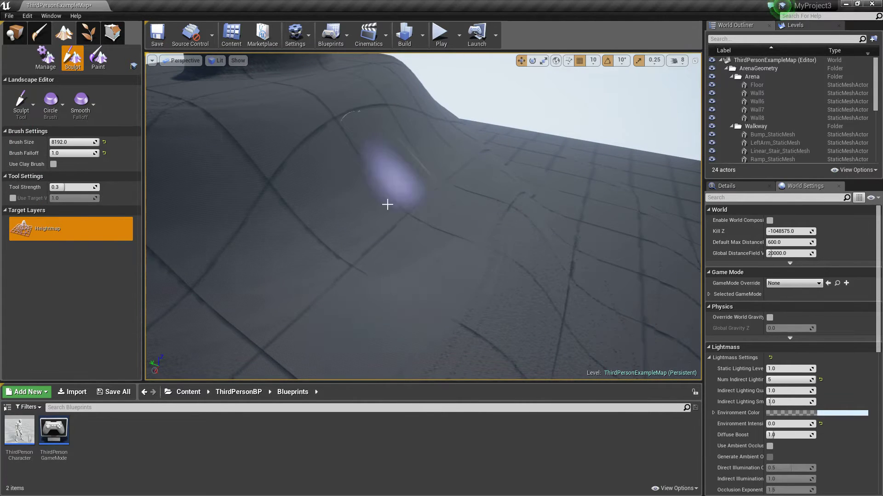